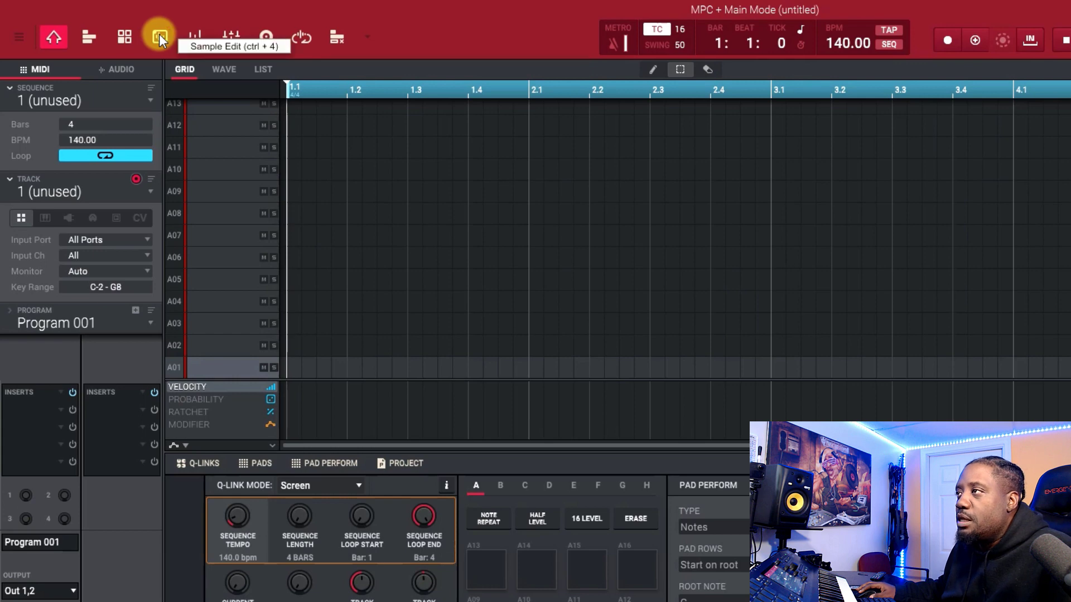
Open the drum loop in Sample Edit, trim its end to 140517, and discard the audio beyond the start and end points.
click(158, 38)
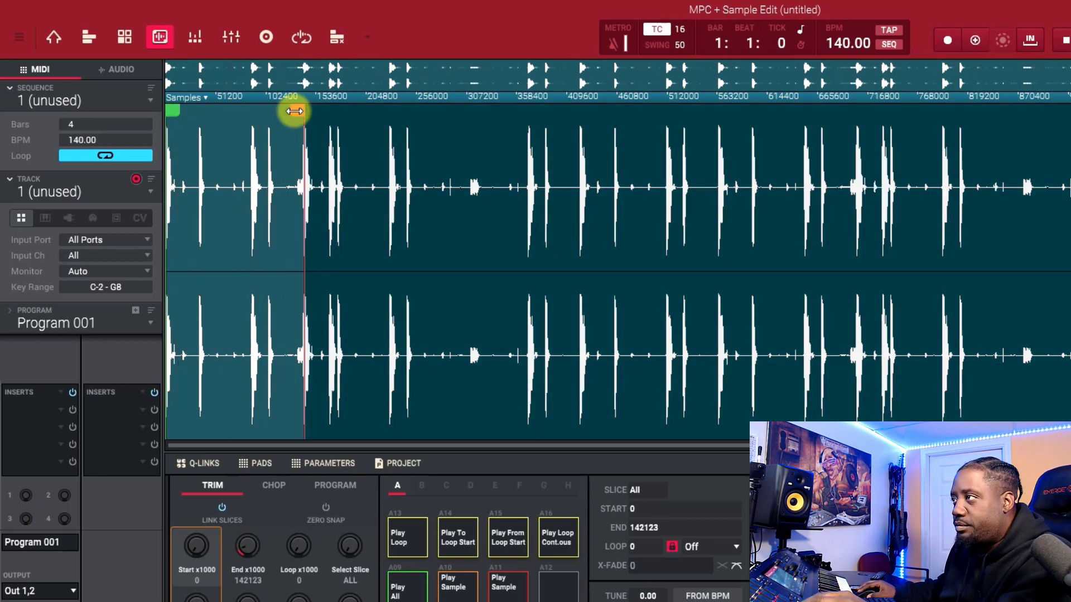
drag(296, 111, 286, 113)
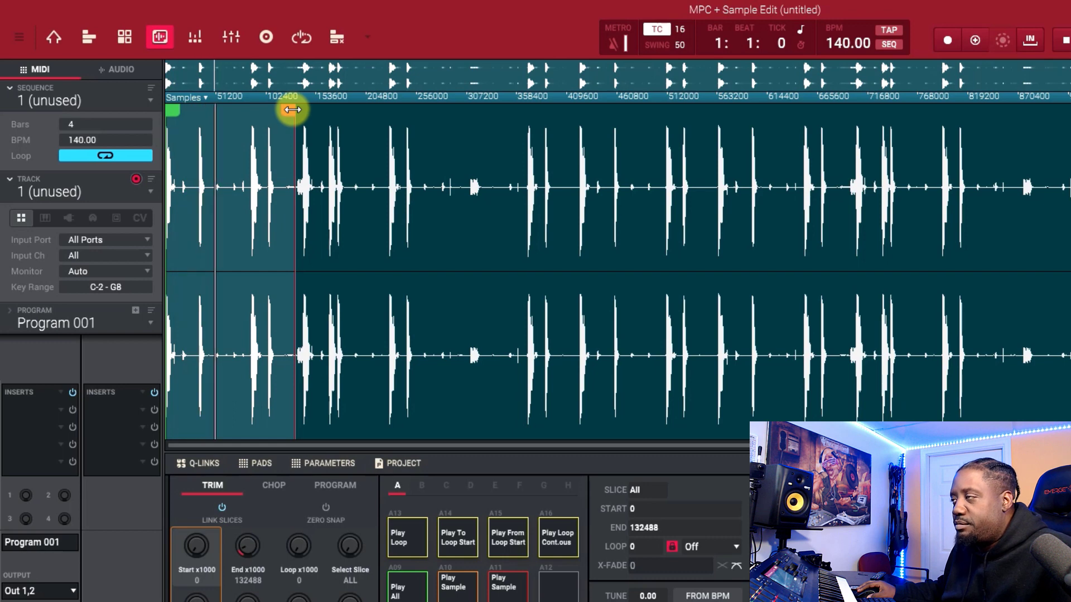
drag(291, 110, 300, 110)
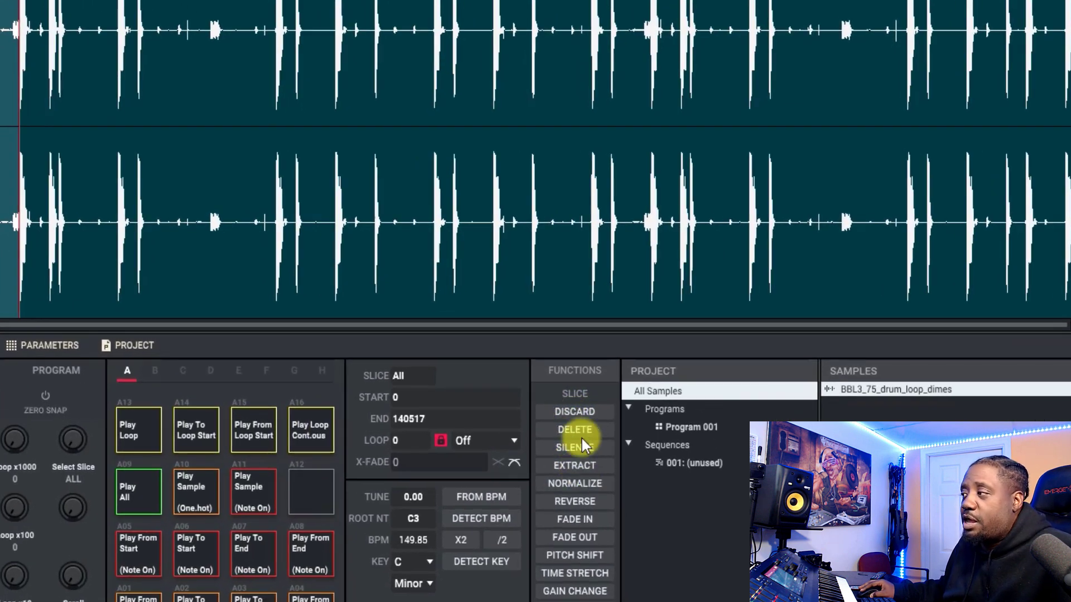
click(581, 409)
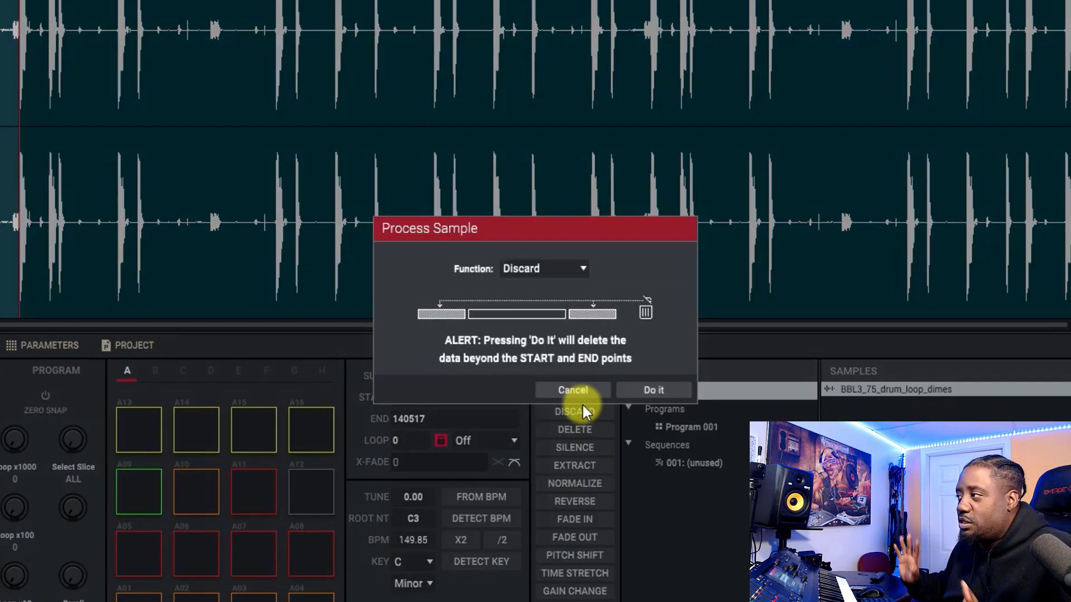
click(647, 391)
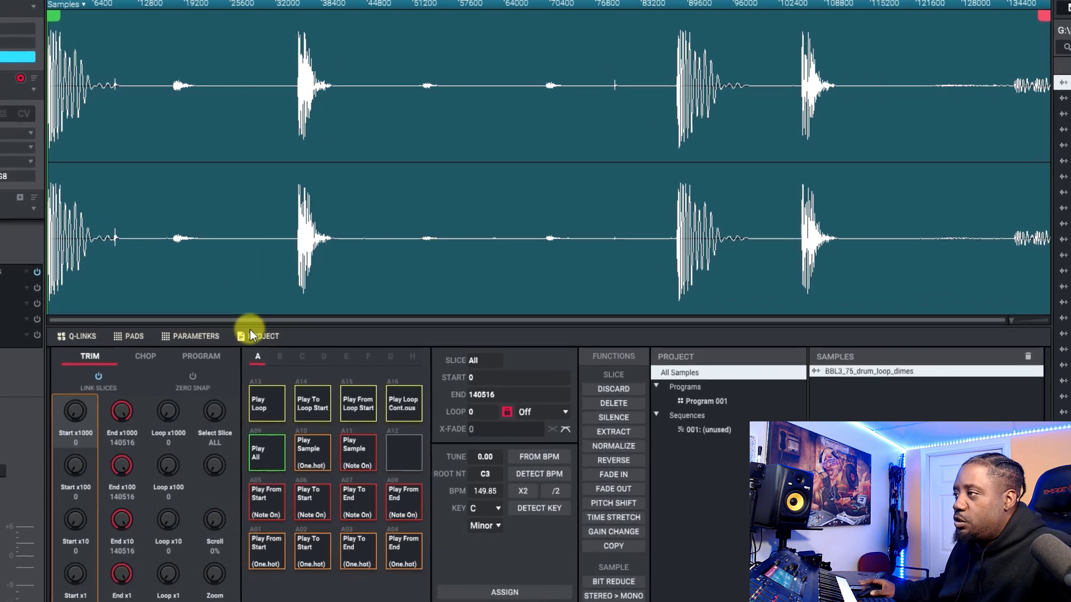
Switch to Chop mode with manual chopping and set the end marker to 29882, just before the second hit.
click(128, 363)
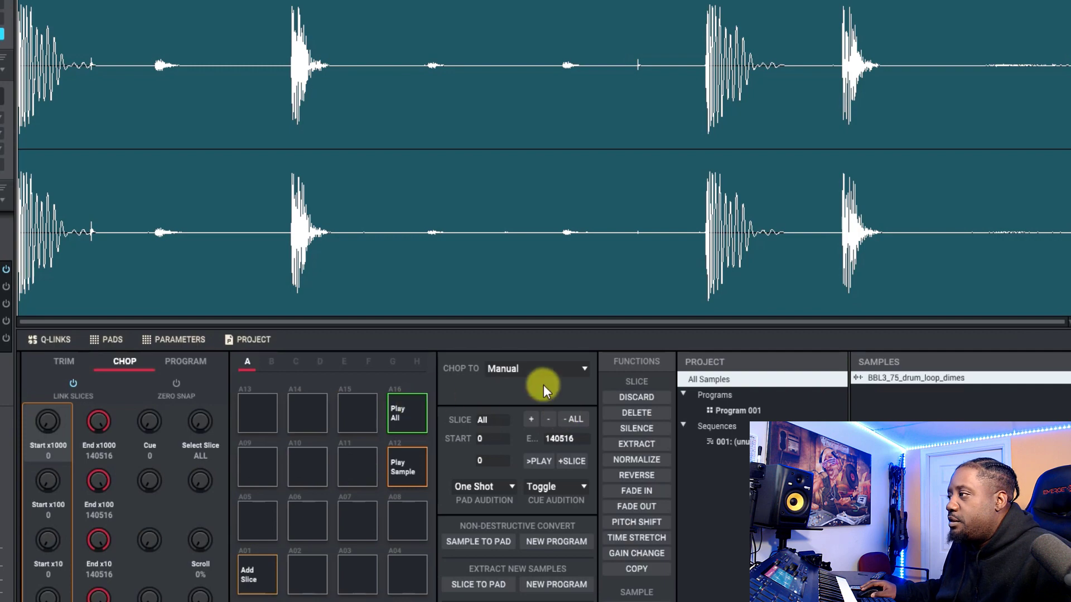
click(558, 369)
click(545, 409)
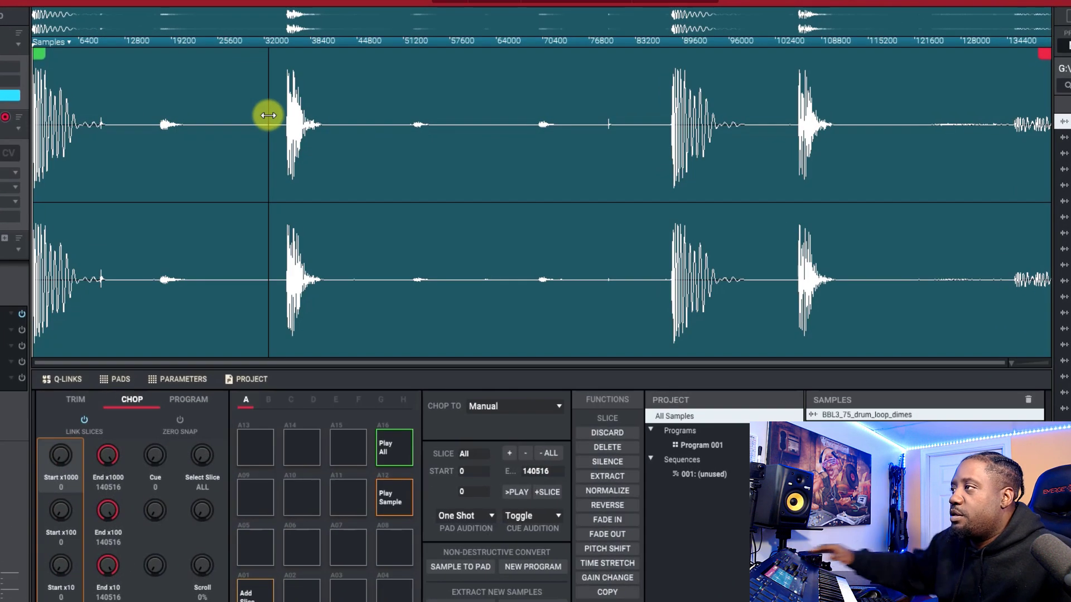
drag(35, 49, 135, 56)
drag(1037, 56, 239, 67)
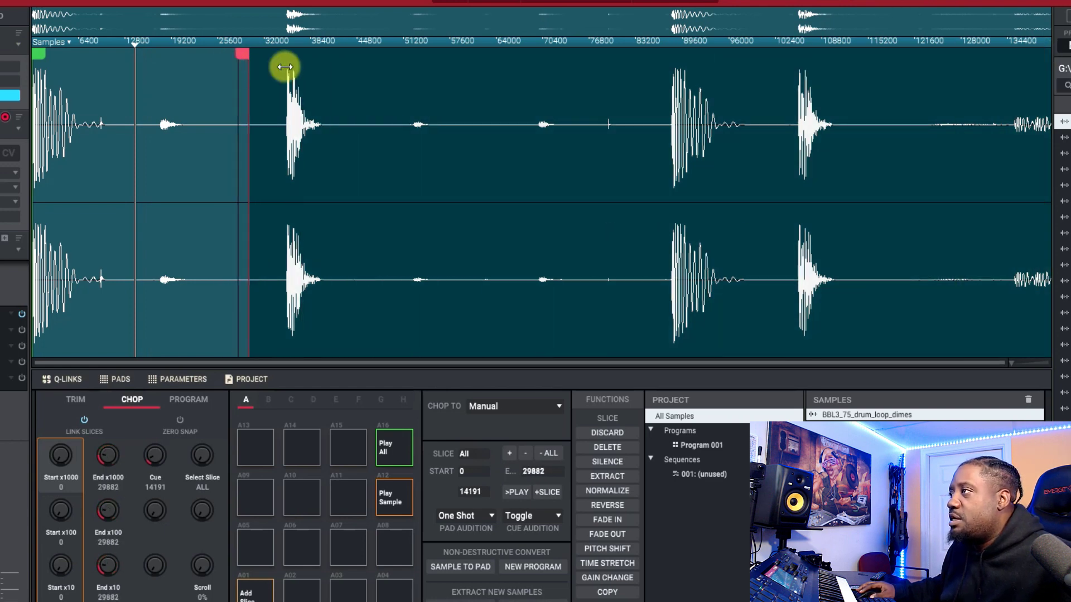
click(607, 446)
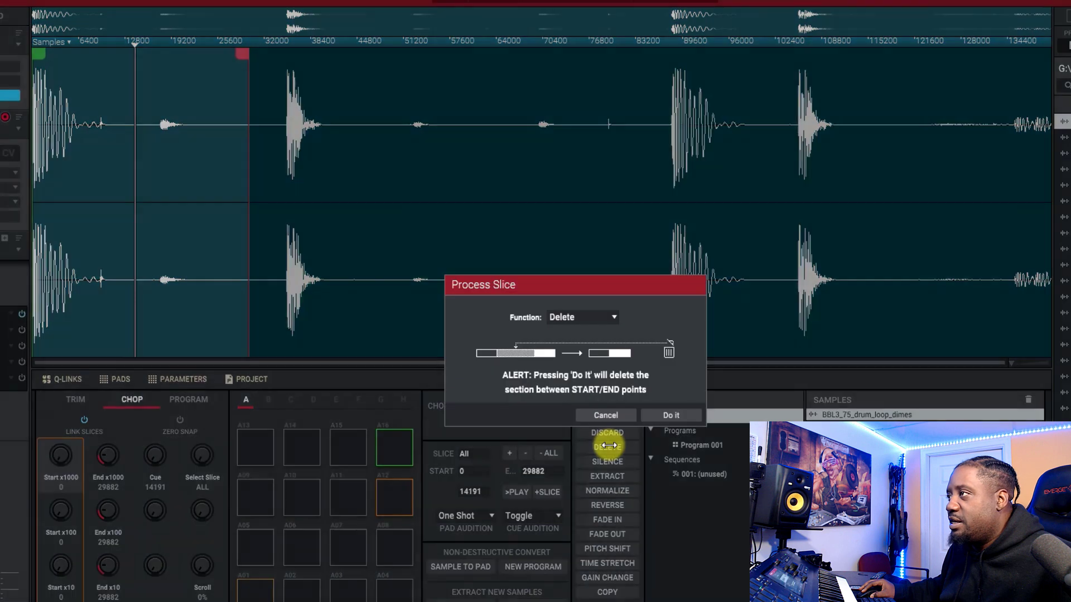
click(670, 415)
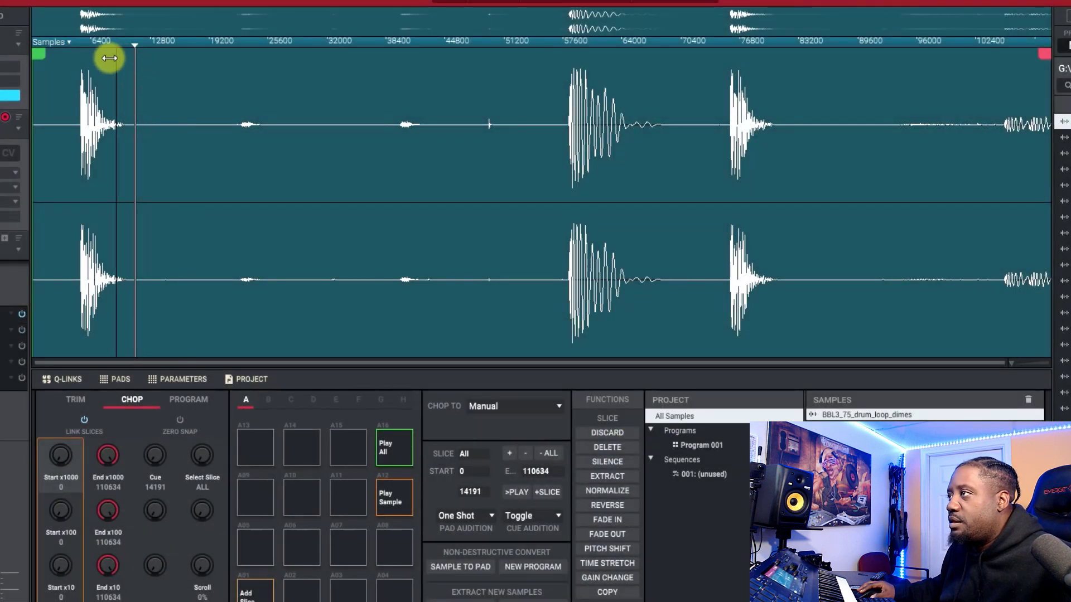
drag(40, 53, 138, 63)
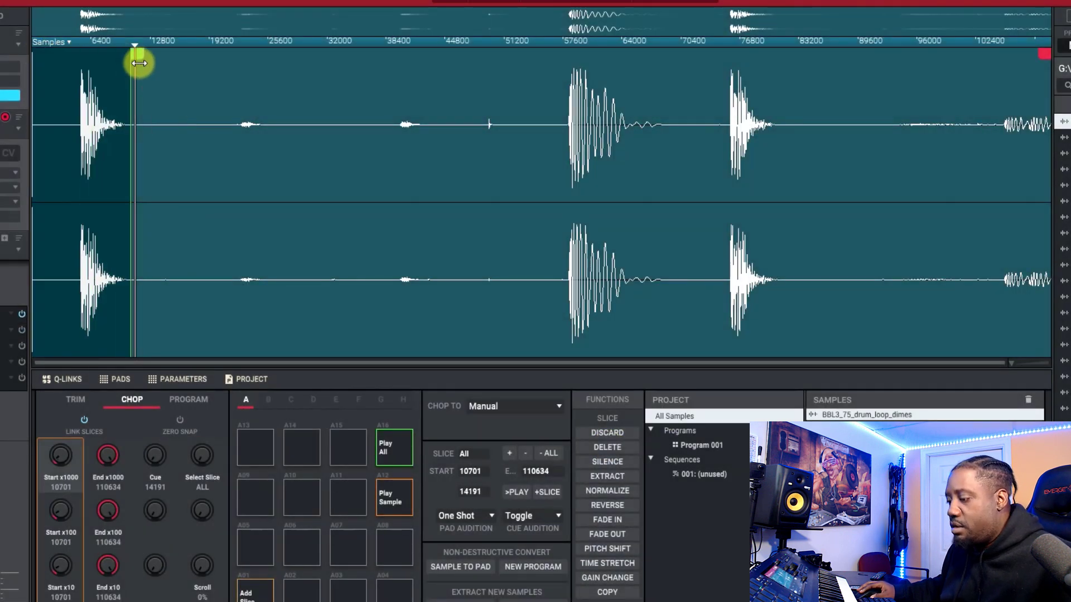
key(ctrl+z)
key(ctrl+z)
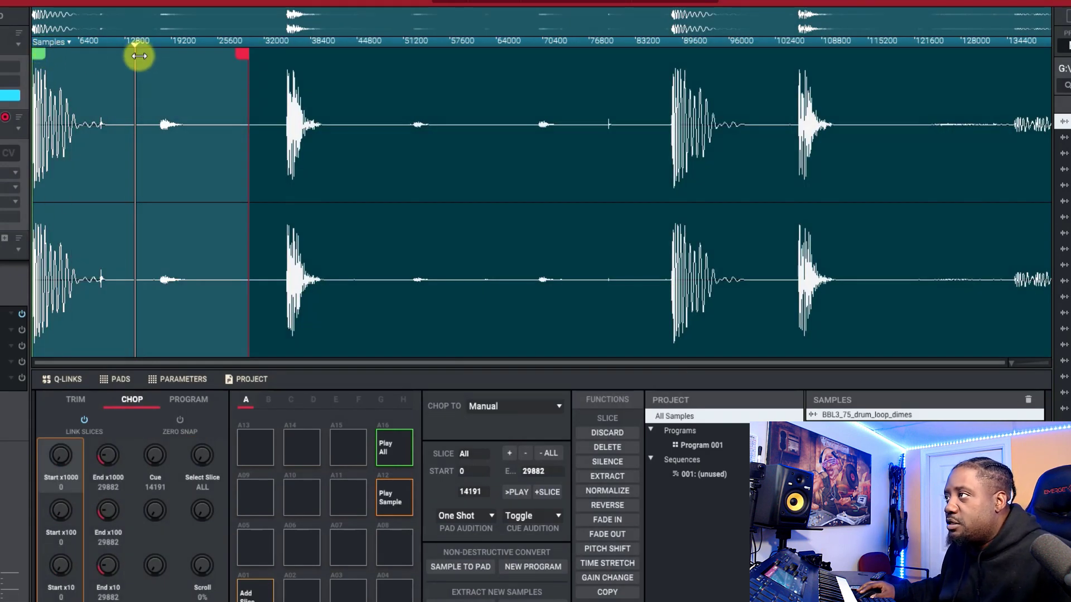
Set the start marker to 14891, after the first kick, and delete the section up to the end marker.
mouse_move(134, 61)
mouse_down()
mouse_move(46, 51)
mouse_move(170, 67)
mouse_move(152, 70)
mouse_up()
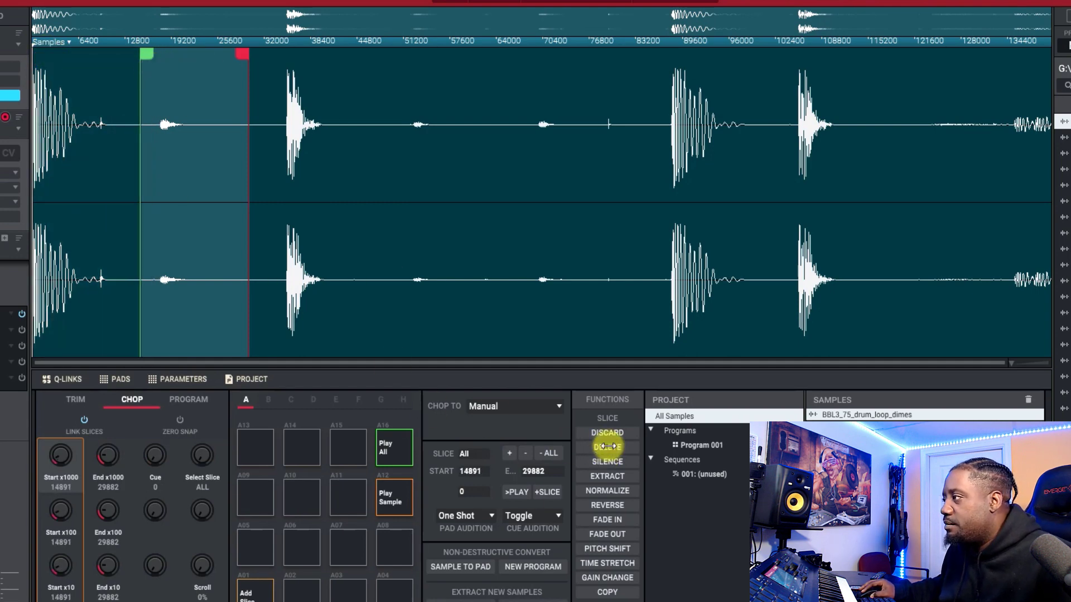
click(608, 447)
click(662, 411)
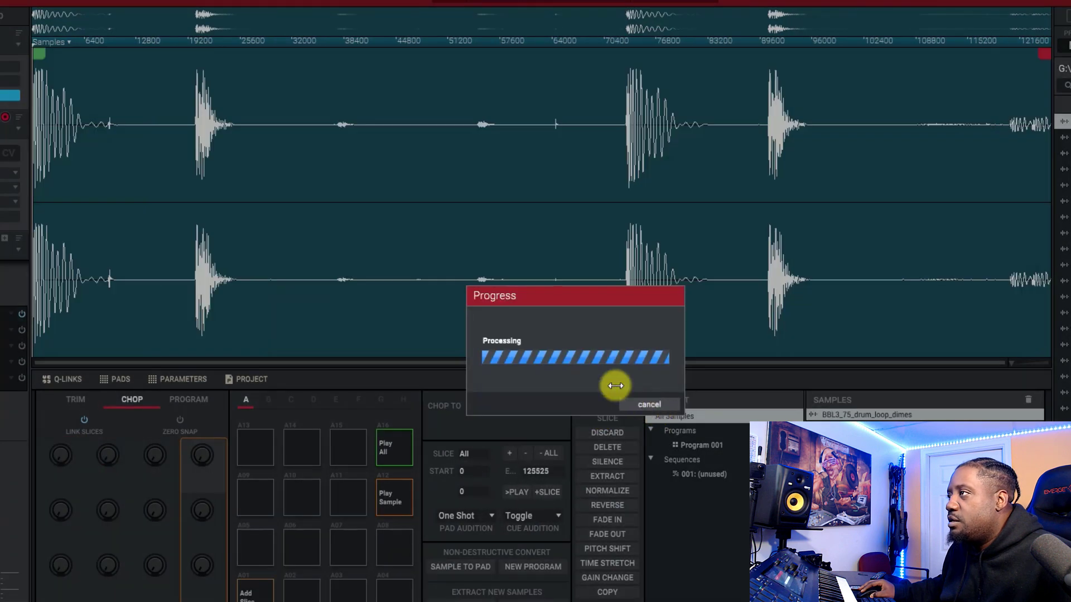
Delete the section between 31158 and 66155 to remove the quiet percussion between the second and third hits.
drag(39, 53, 290, 67)
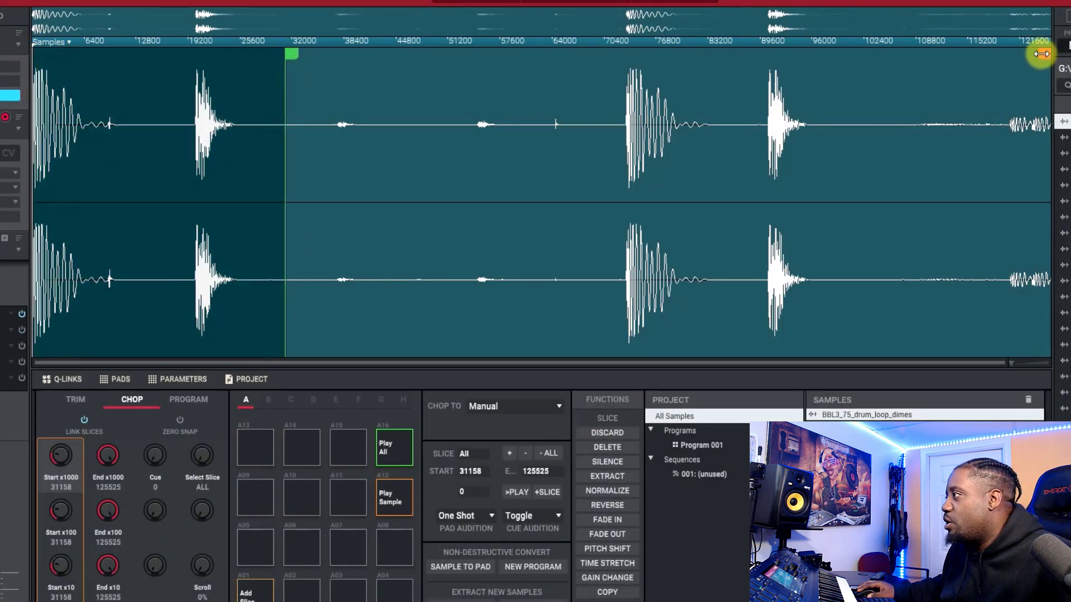
mouse_move(1041, 53)
mouse_down()
mouse_move(547, 50)
mouse_move(563, 54)
mouse_up()
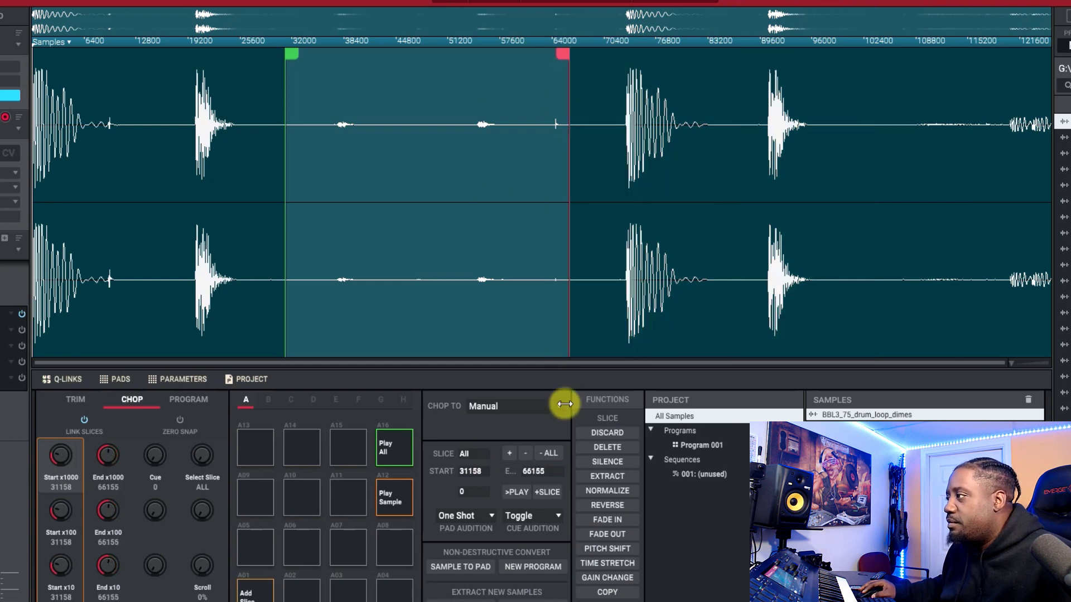
click(603, 447)
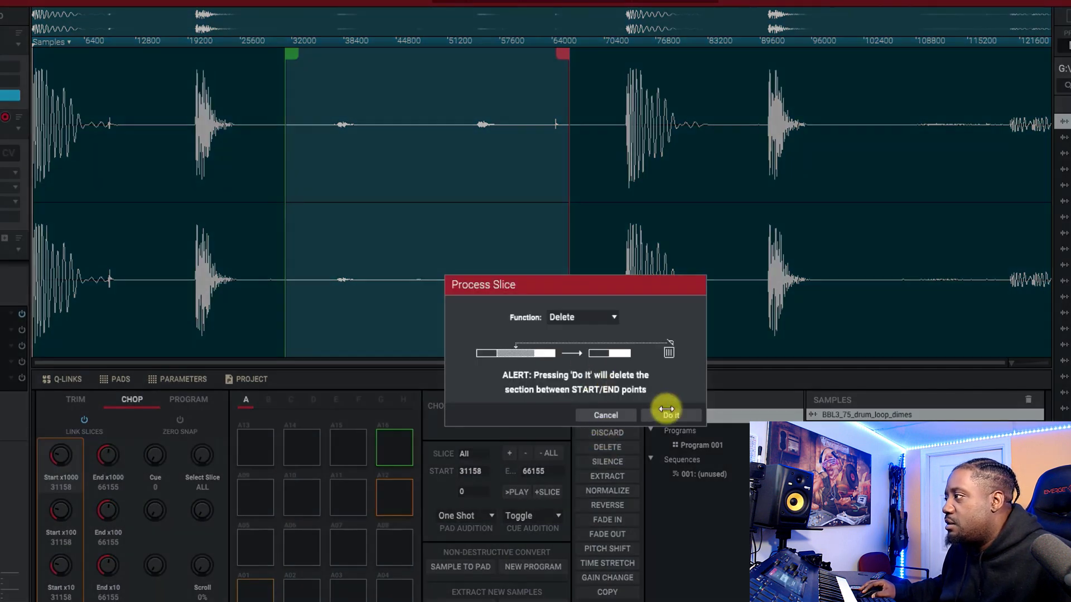
click(668, 412)
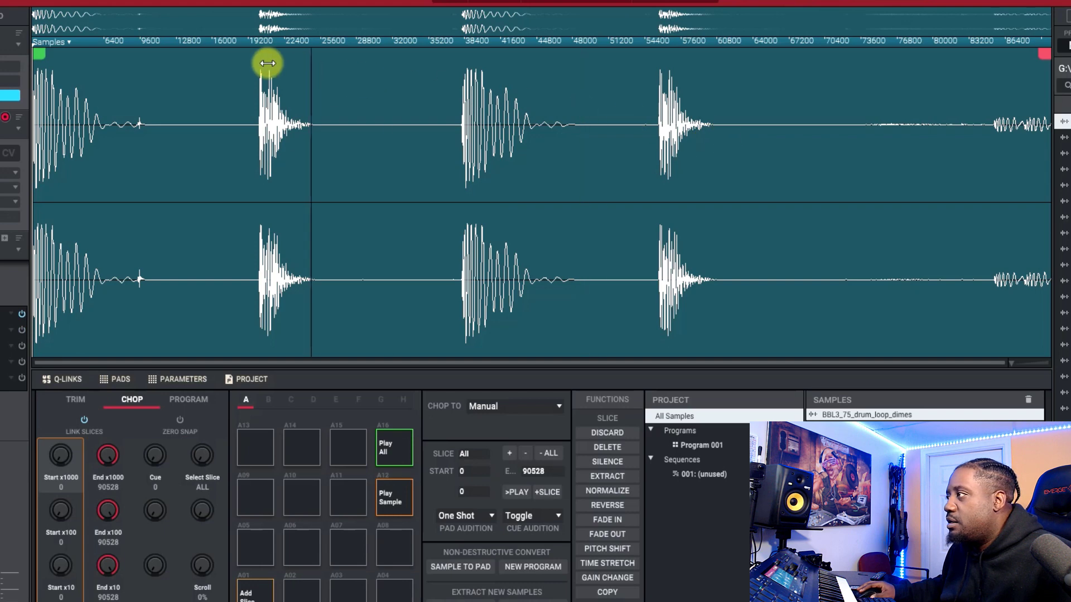
Delete the end of the sample after the fourth hit, from 73530 to 90528.
mouse_move(41, 48)
mouse_down()
mouse_move(922, 112)
mouse_move(873, 117)
mouse_up()
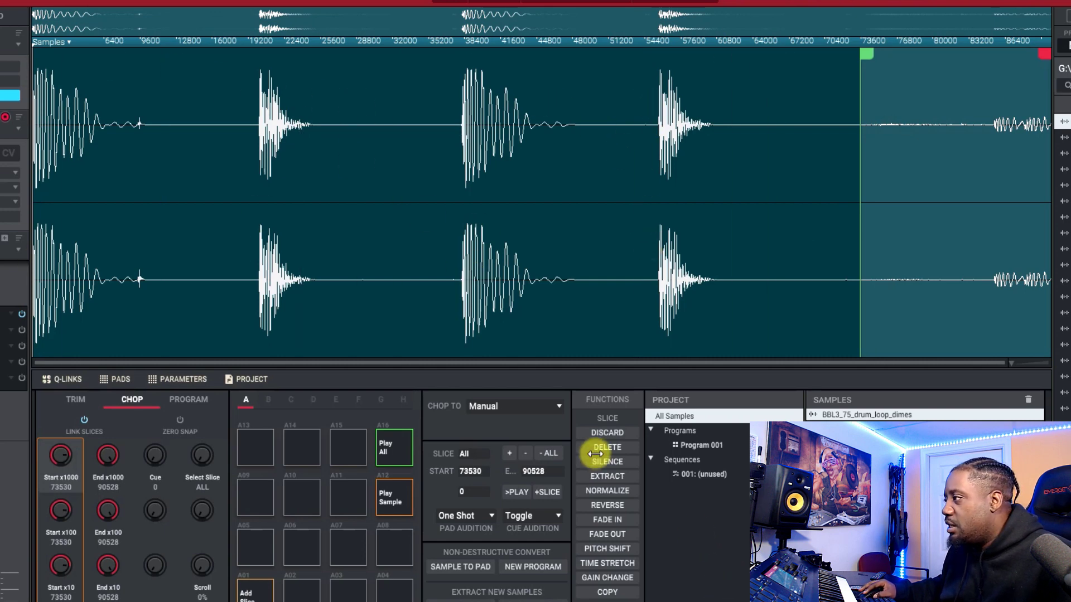
click(599, 447)
click(671, 413)
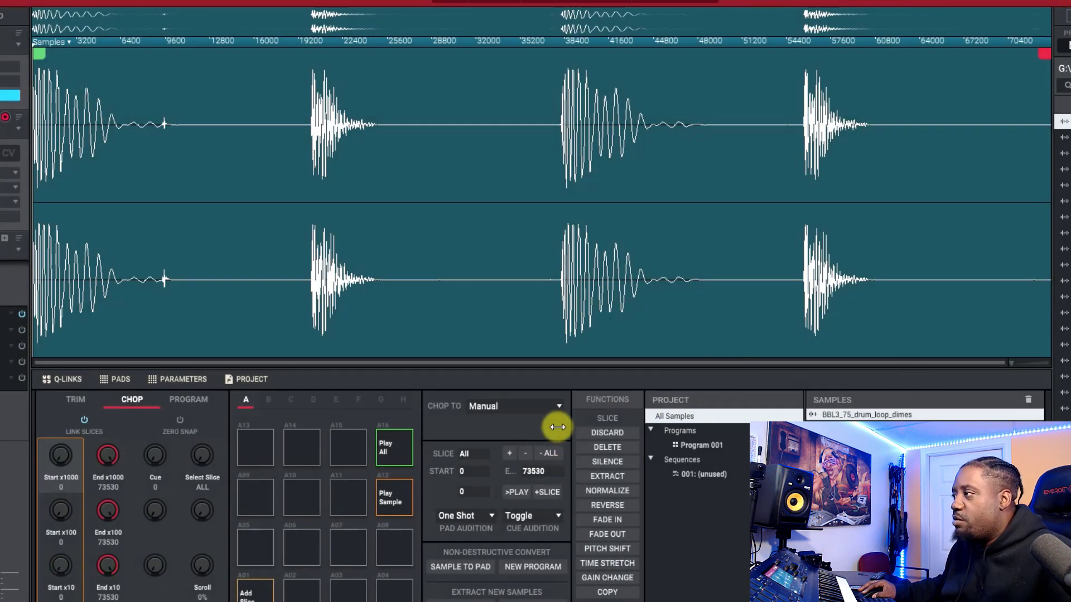
Chop the sample by Threshold and move the second slice's start to the onset of the second hit, at about 12808.
click(557, 404)
click(491, 438)
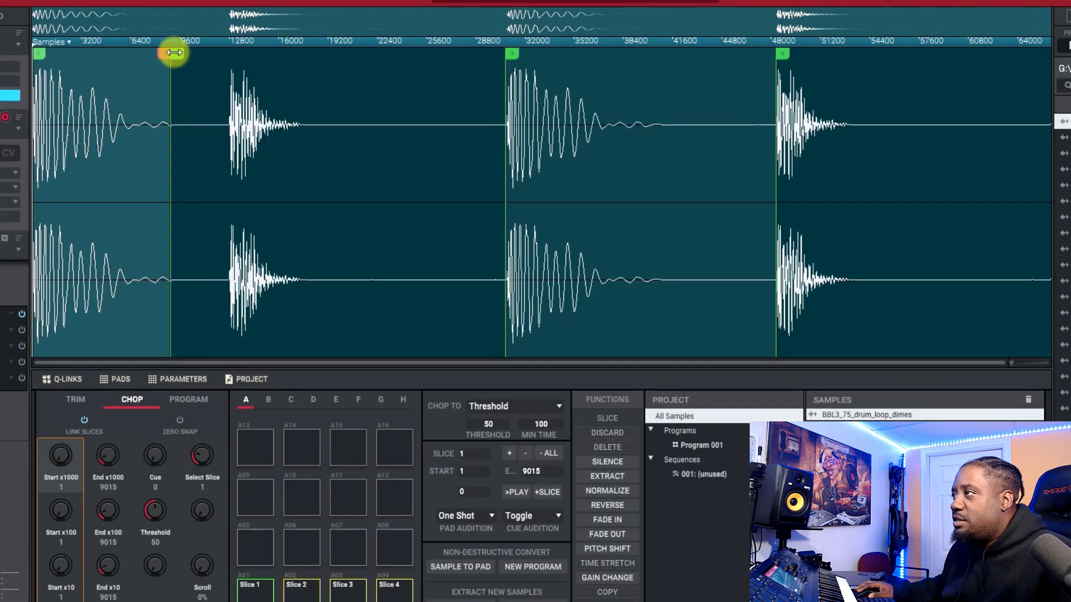
drag(174, 52, 233, 58)
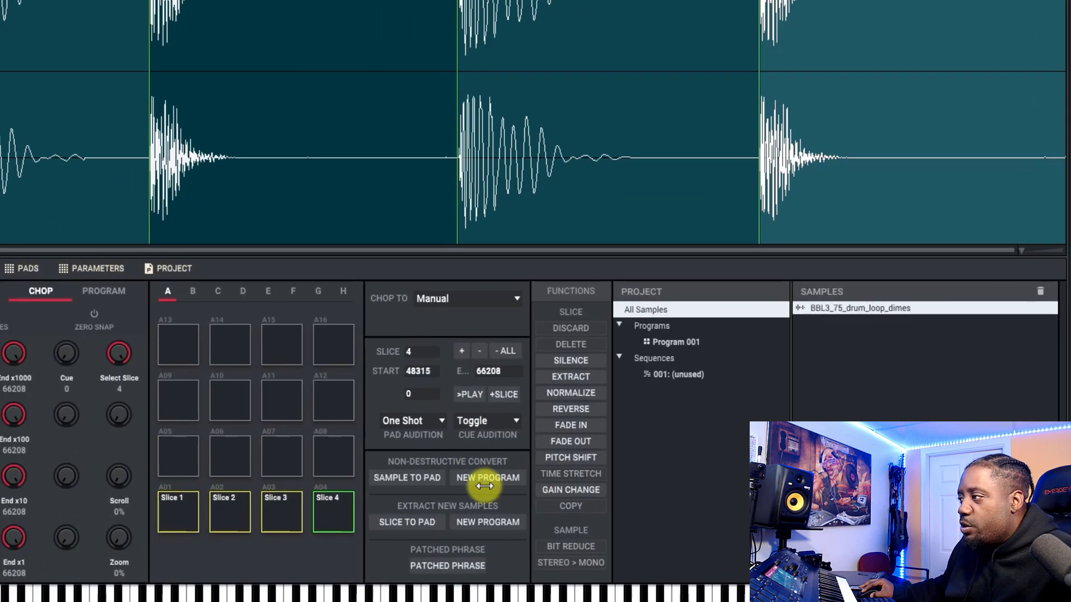
Convert the four slices to a new drum program with the Non-Destructive Slice type.
click(491, 475)
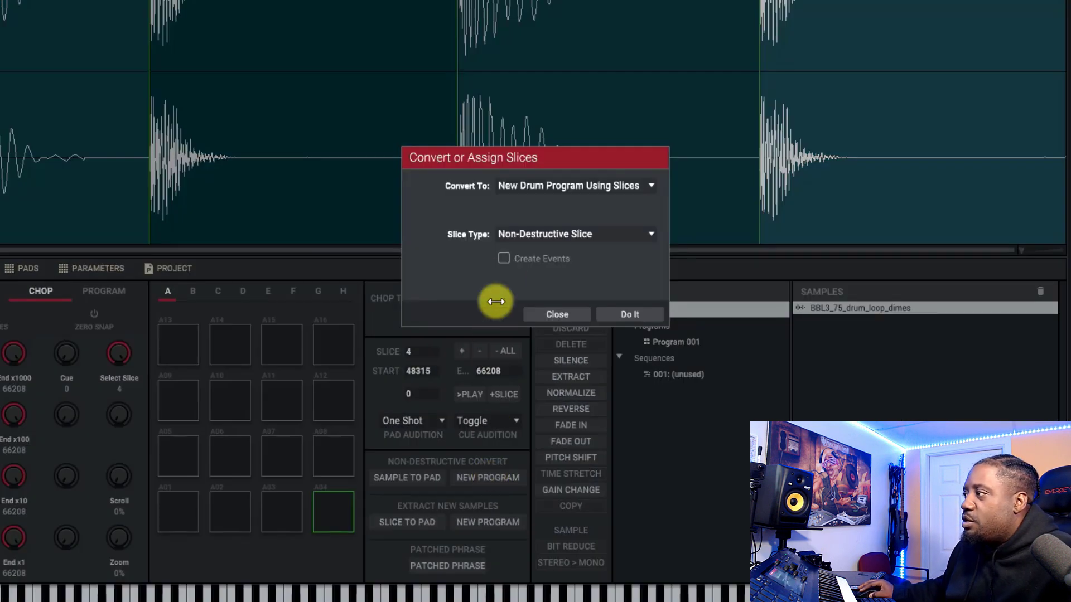
click(647, 235)
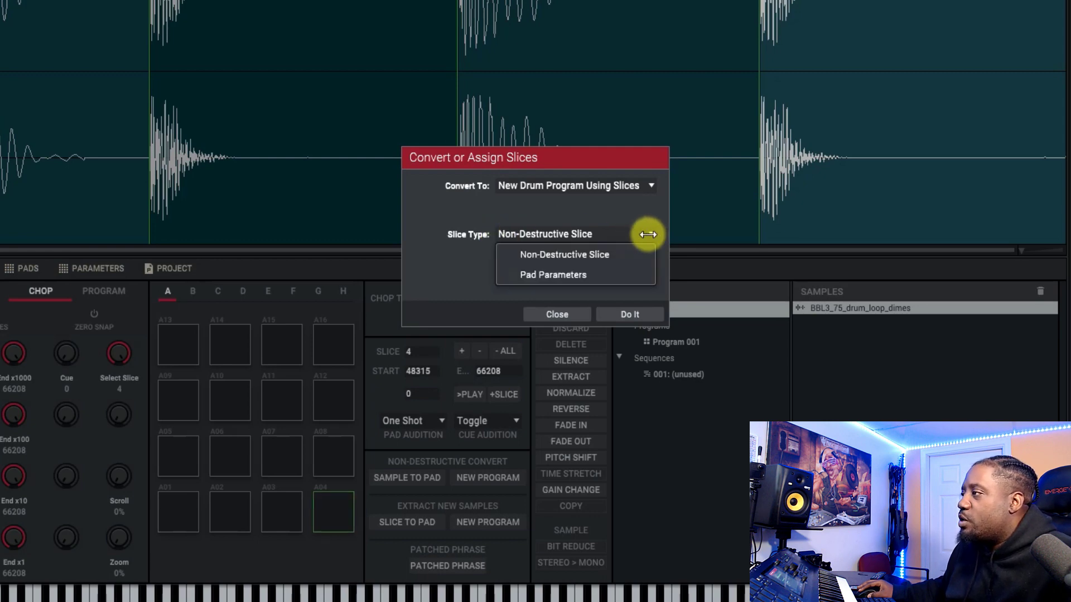
click(595, 254)
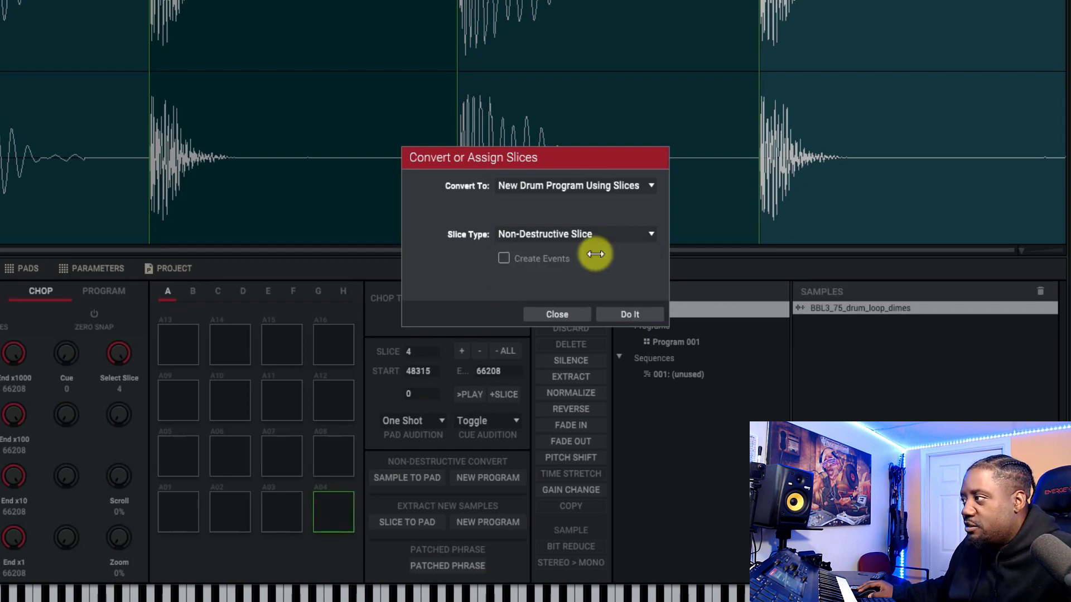
click(635, 311)
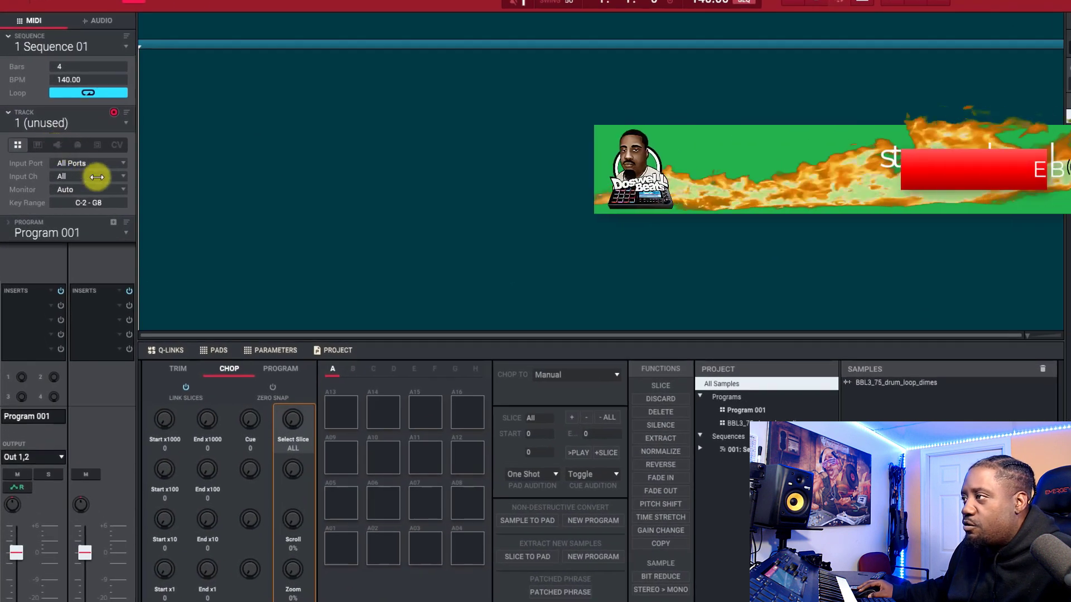
Assign the BBL3_75_drum_loop_dimes program to the track and show it in Main Mode.
click(116, 230)
click(106, 279)
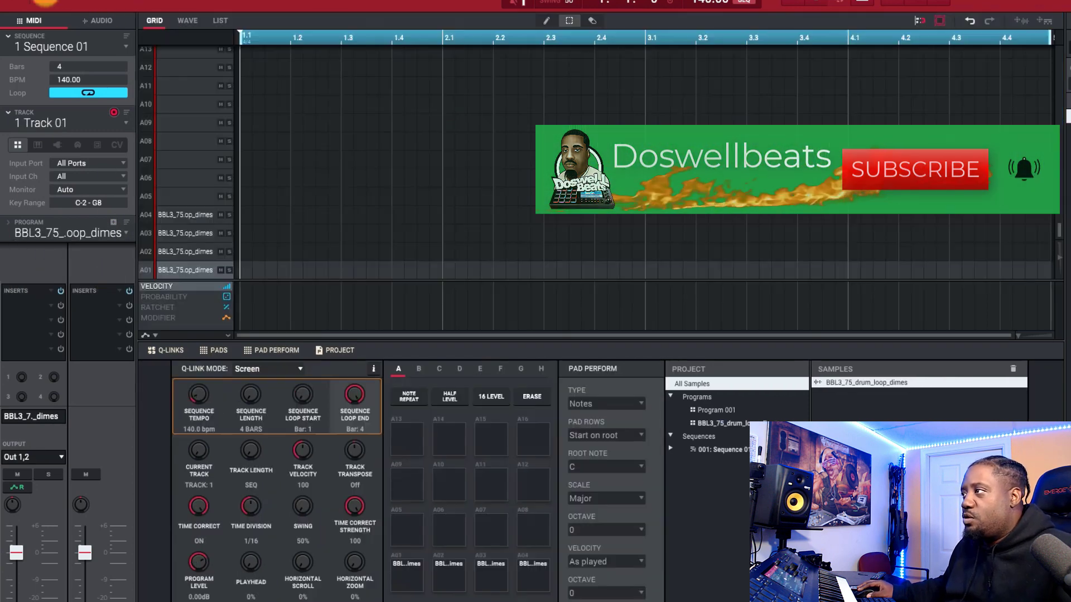
click(48, 4)
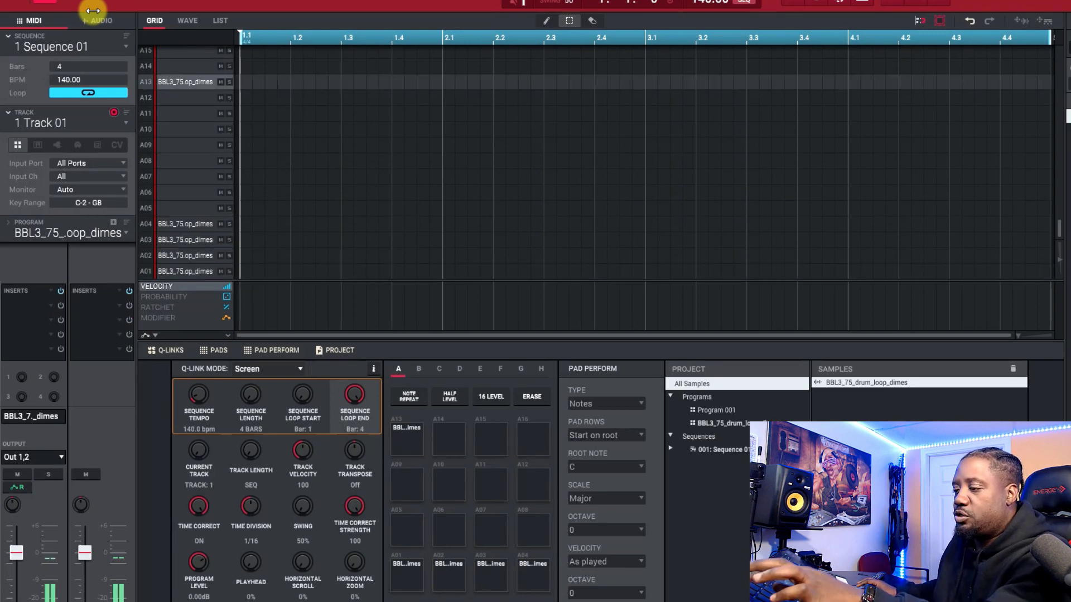
Show pad A13's sample in Main Mode's waveform view and move its start marker further into the first kick.
click(70, 1)
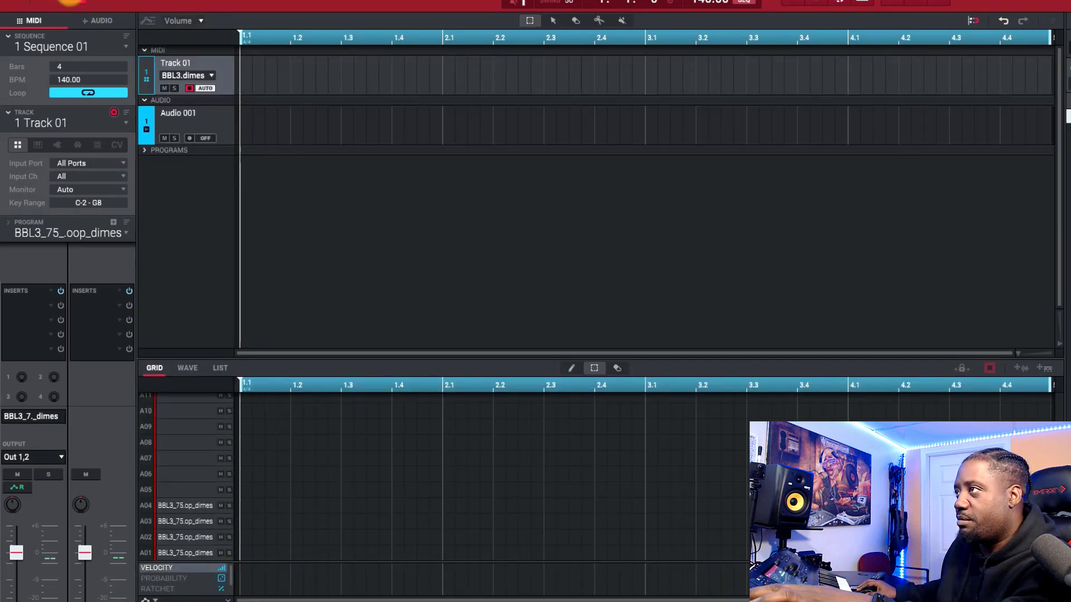
click(42, 2)
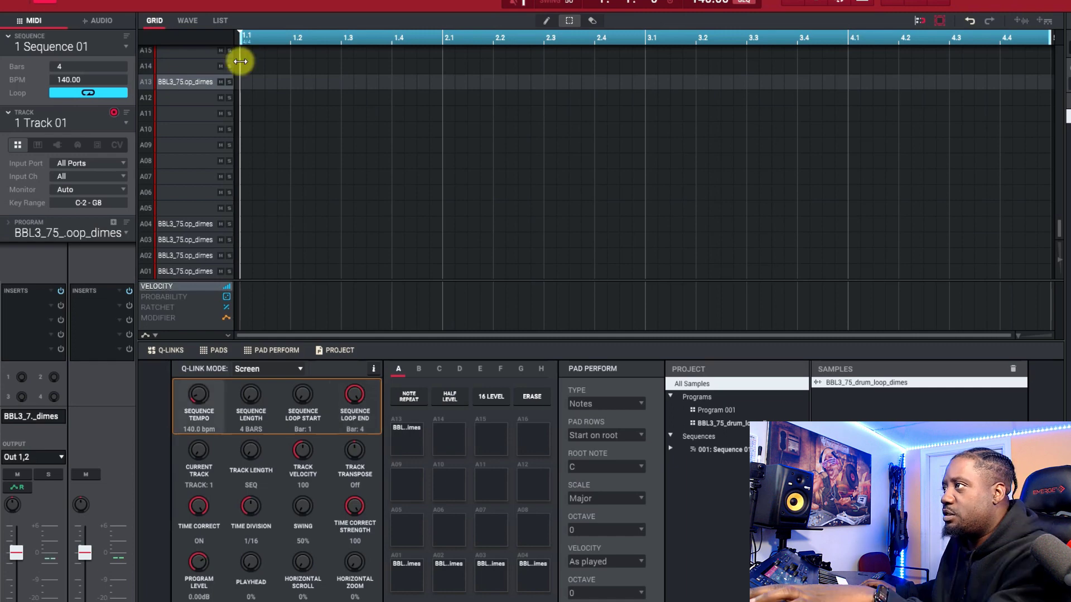
click(187, 20)
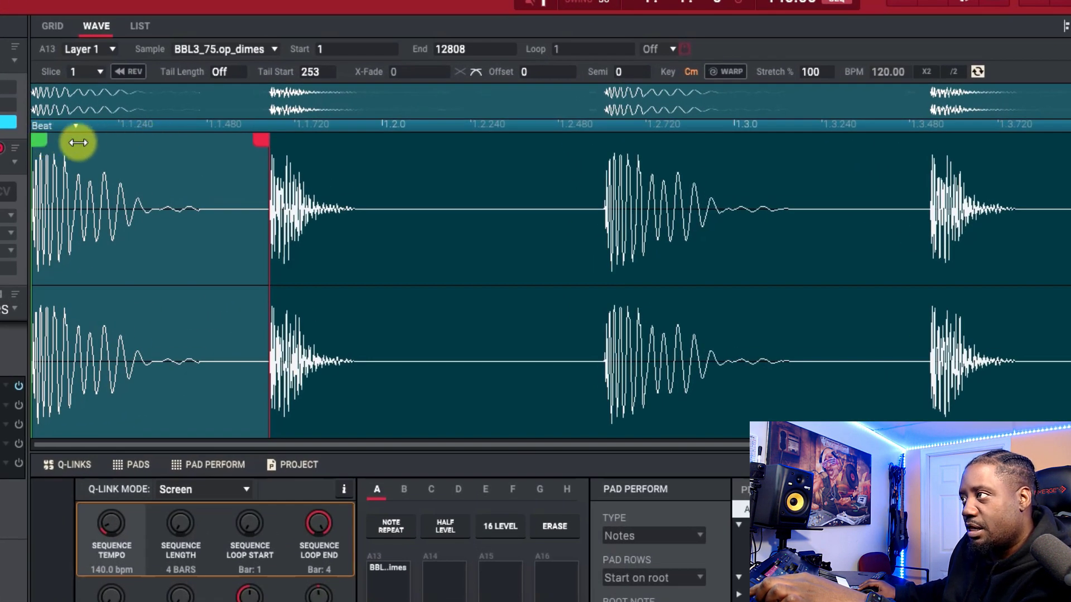
drag(38, 138, 91, 158)
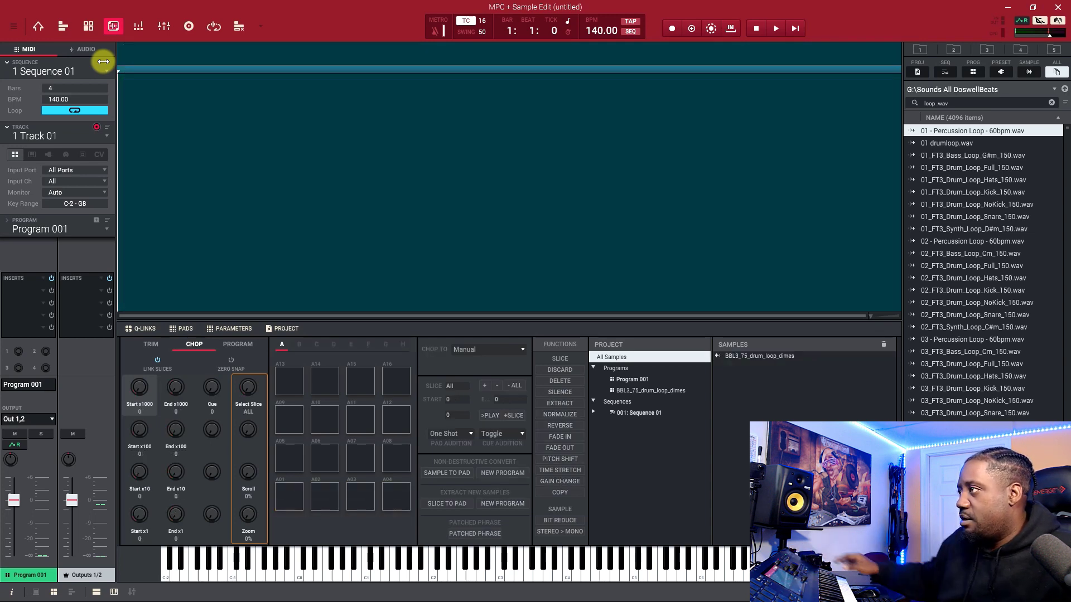
Chop BBL3_75_drum_loop_dimes by Threshold in Sample Edit and move the second slice's start to the second hit's onset, at about 12714.
click(65, 28)
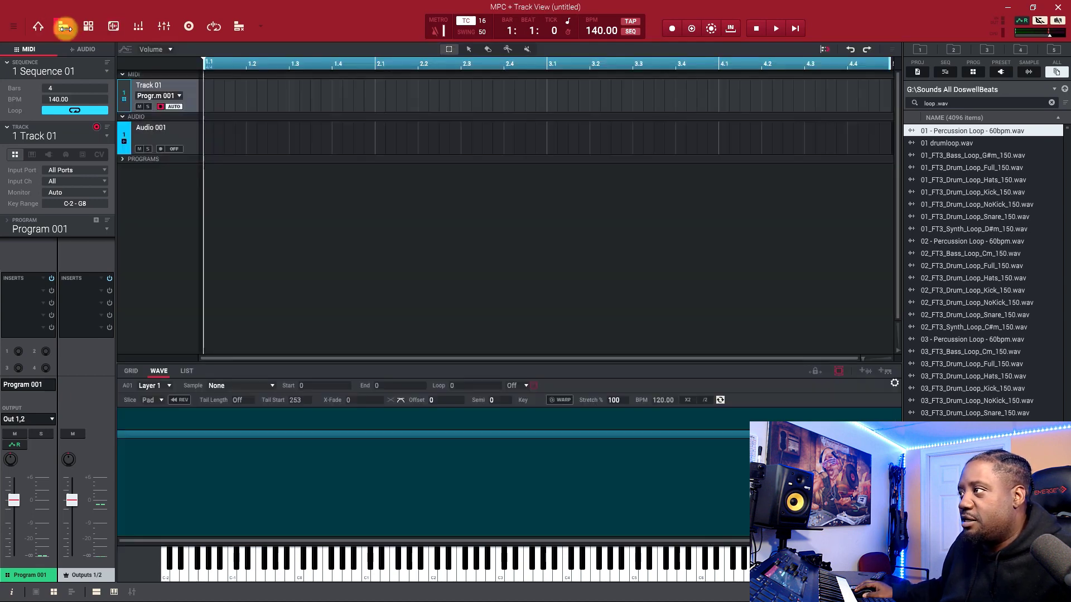
click(116, 26)
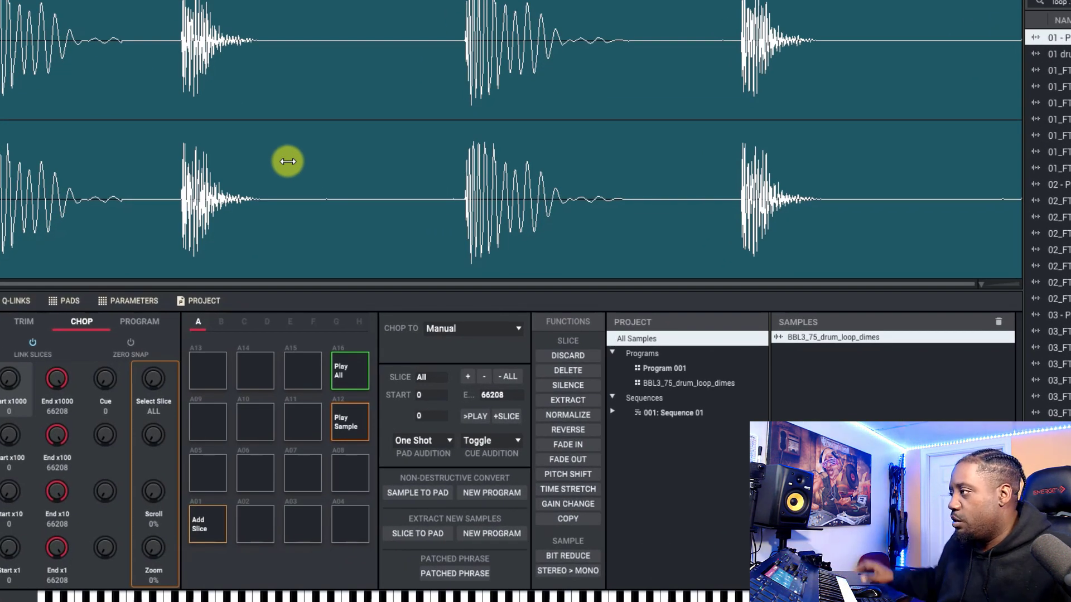
click(501, 329)
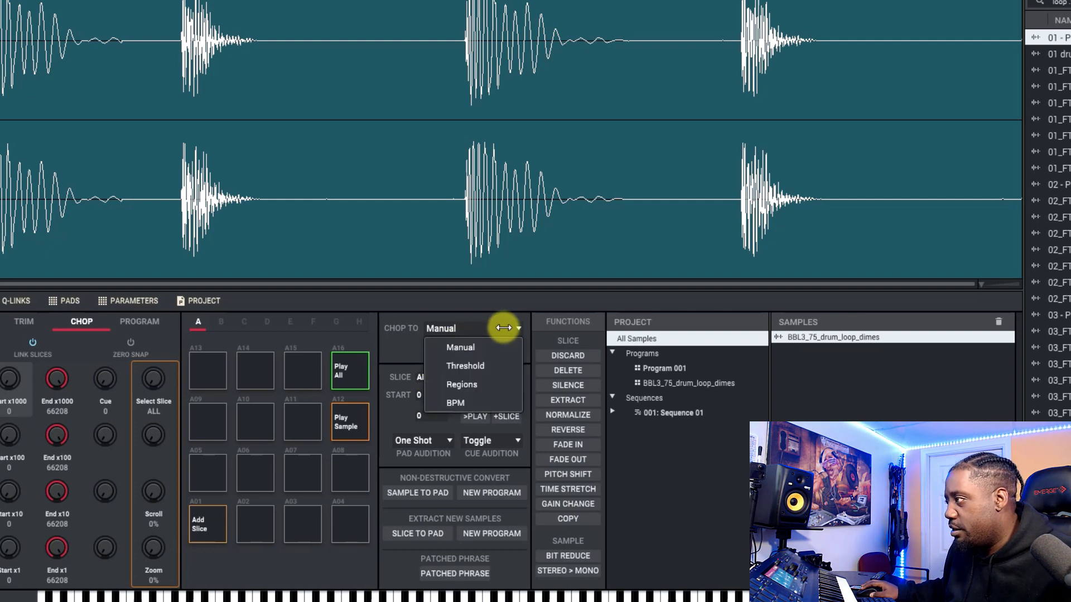
click(491, 365)
click(6, 139)
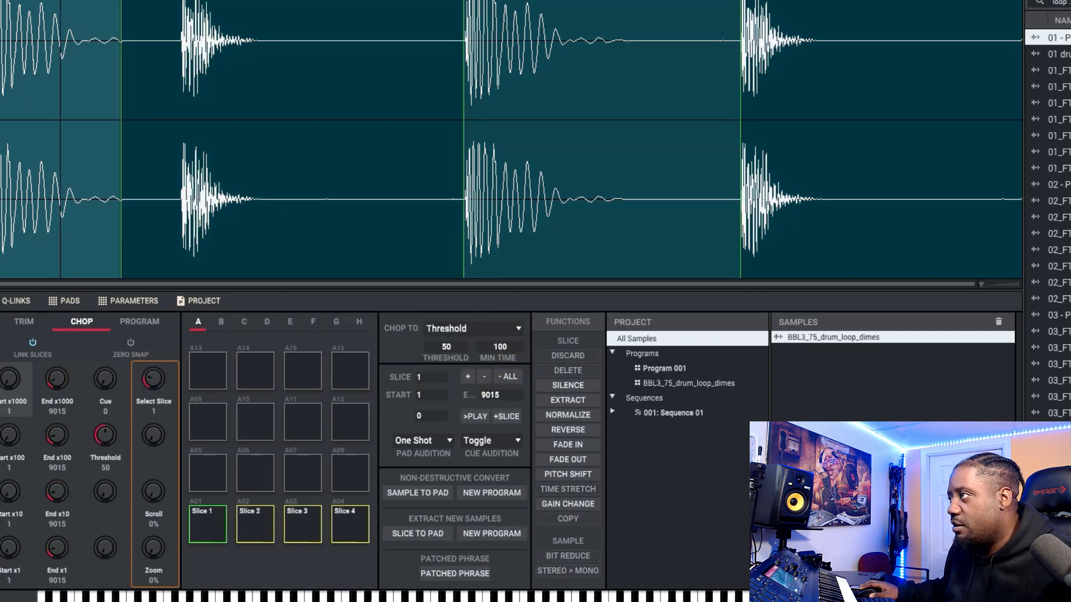
drag(121, 3, 179, 2)
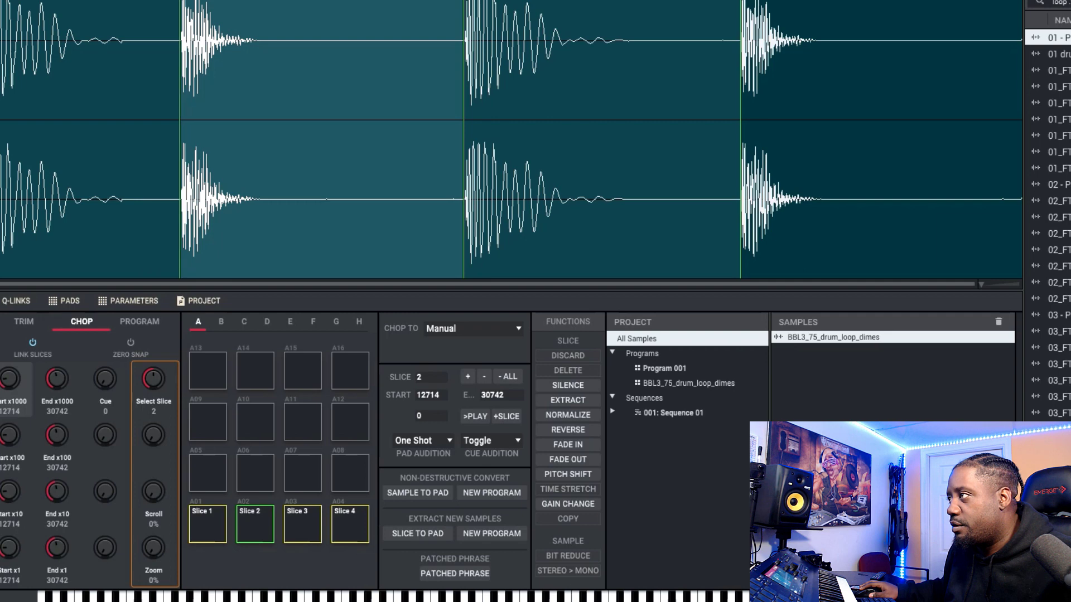
Convert the slices to a new drum program using the Pad Parameters slice type.
click(487, 492)
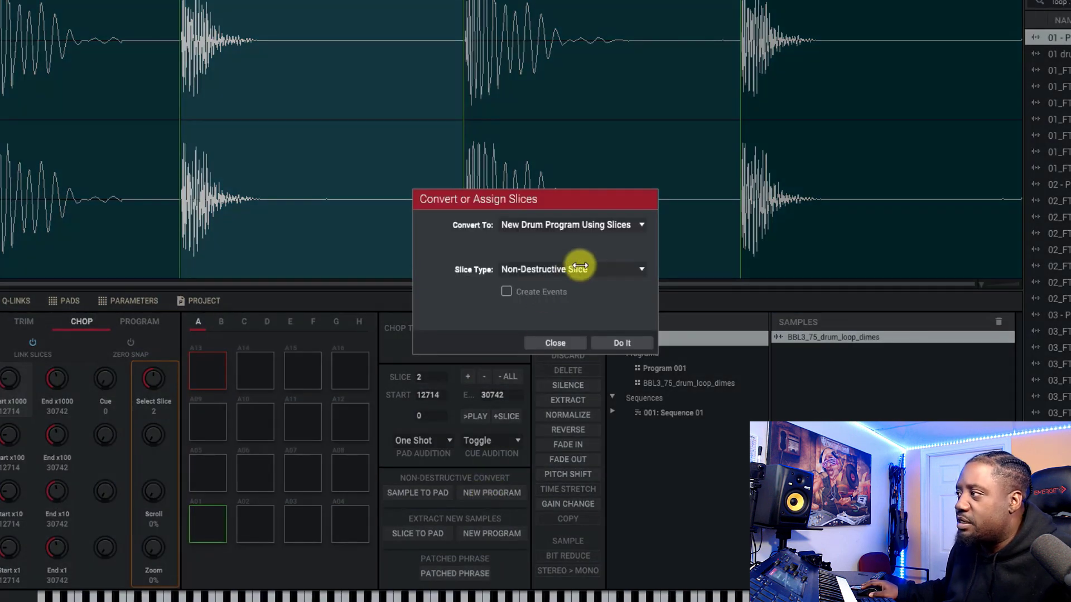
click(632, 266)
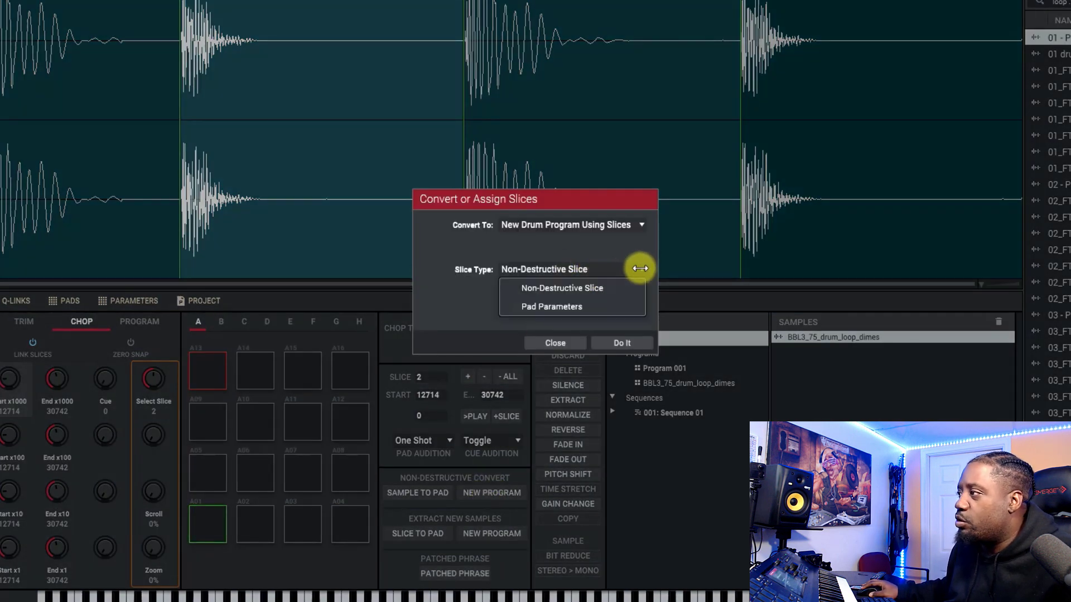
click(606, 305)
click(612, 342)
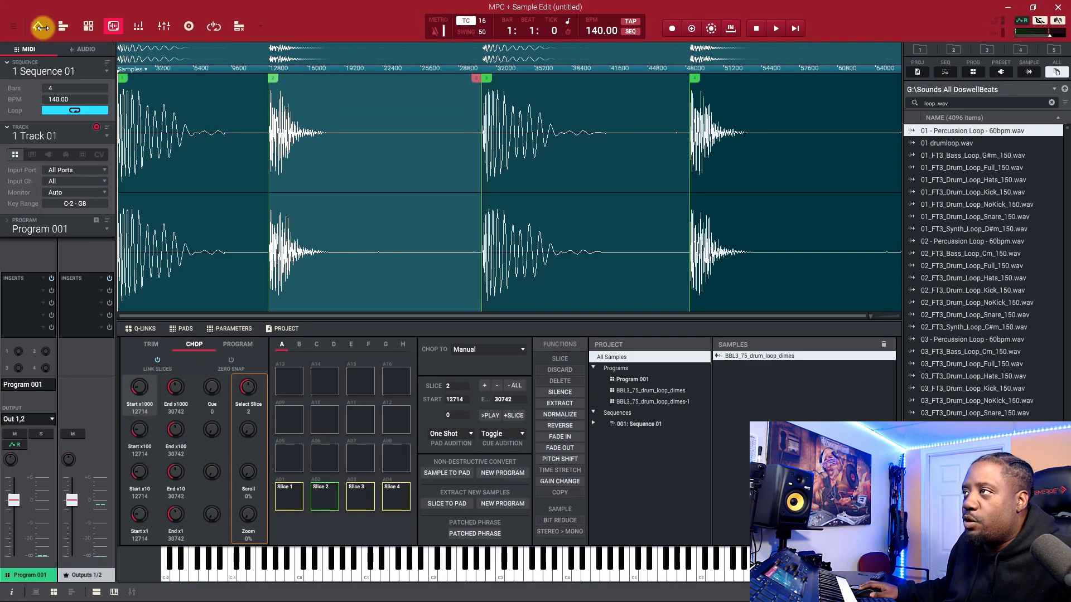
Show Main Mode and assign the BBL3_75_drum_loop_dimes-1 program to Track 01.
click(40, 27)
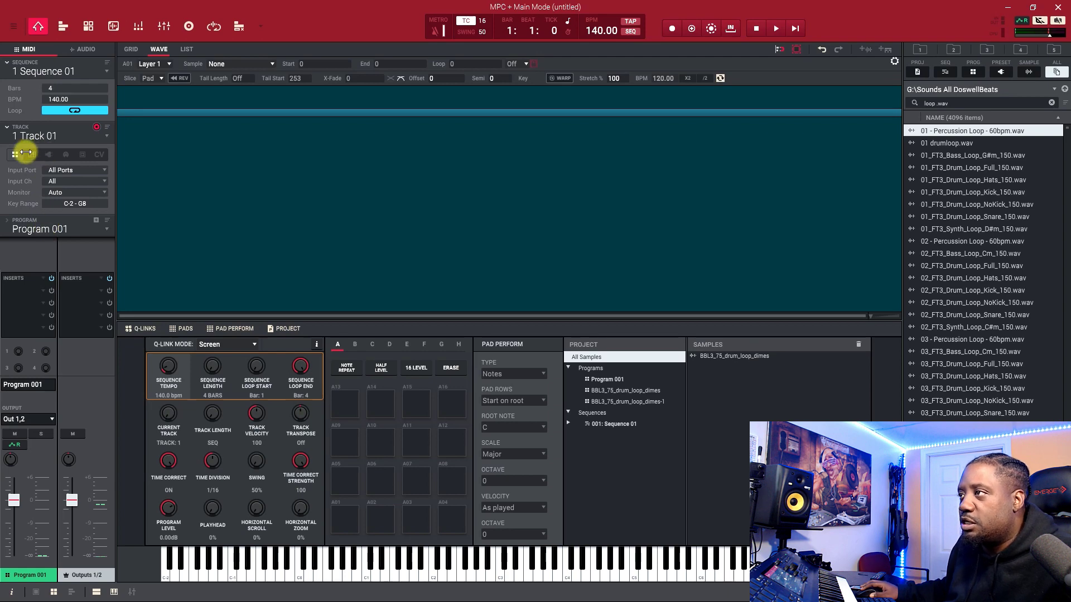
click(73, 229)
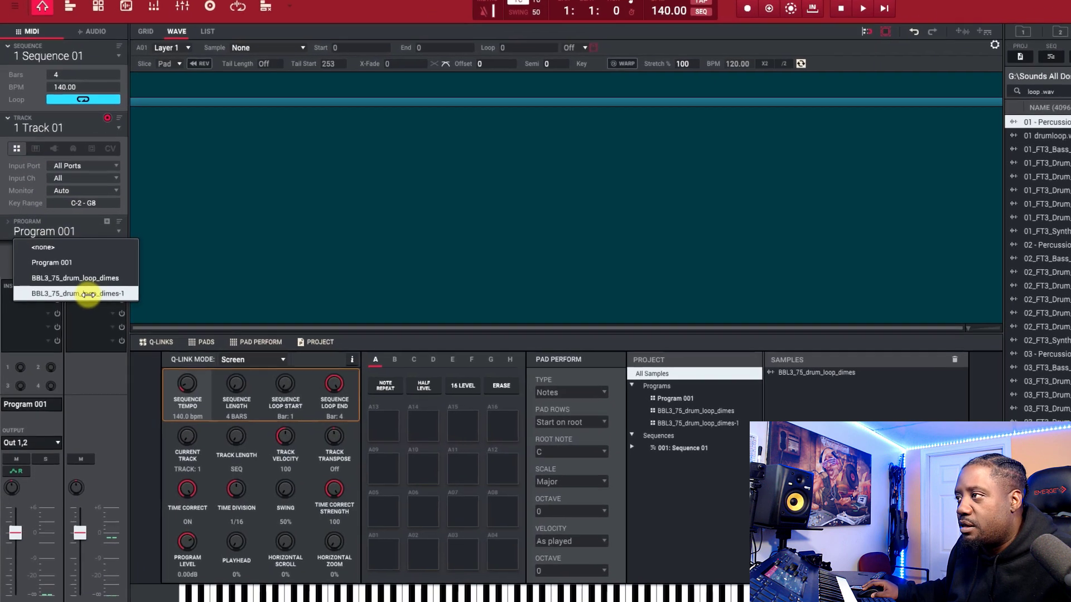
click(78, 283)
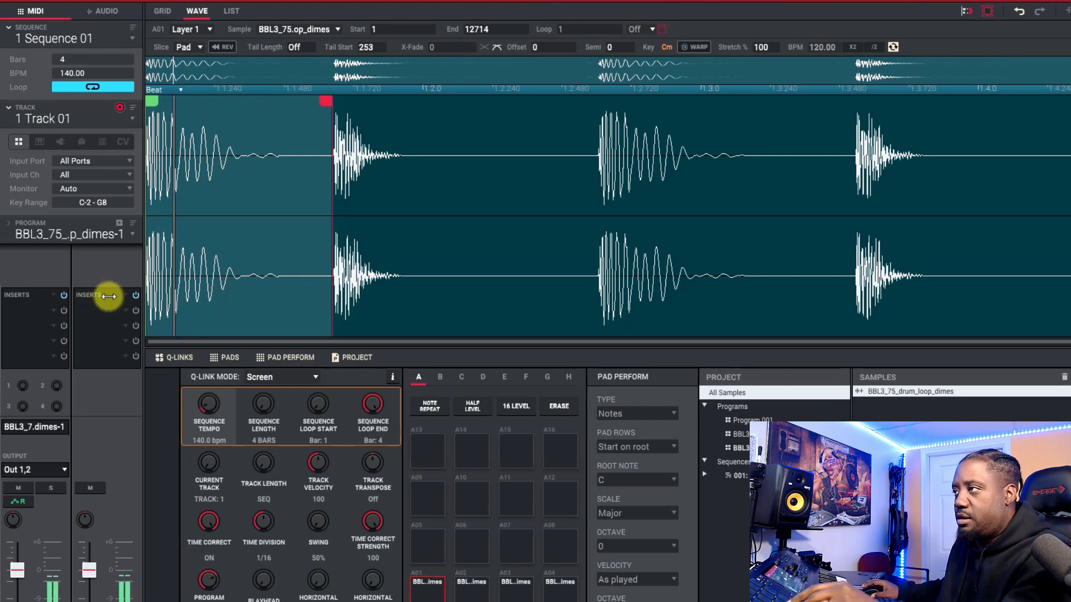
click(131, 235)
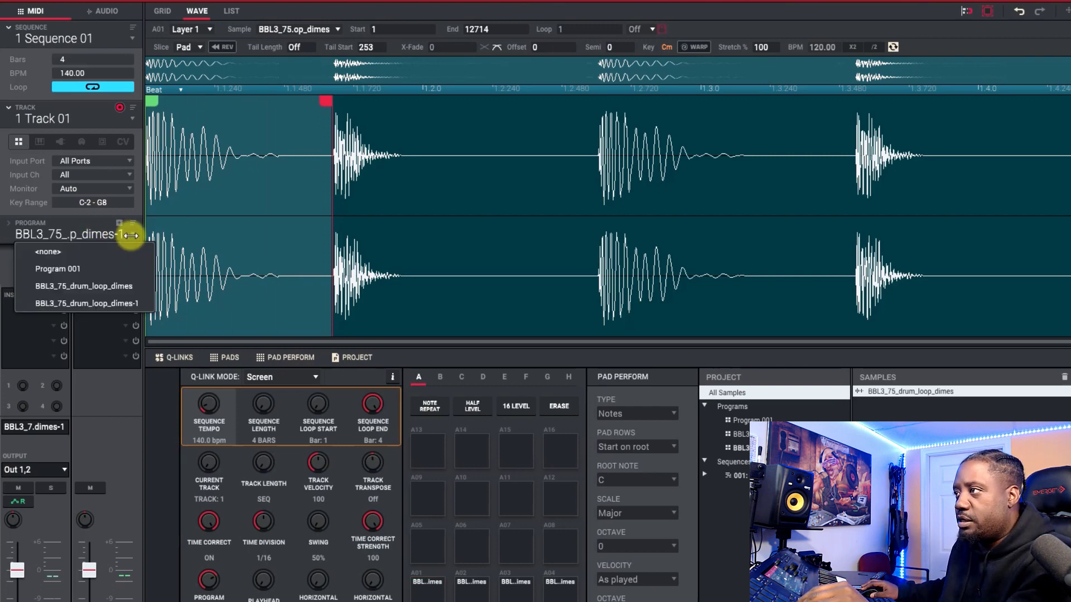
click(100, 303)
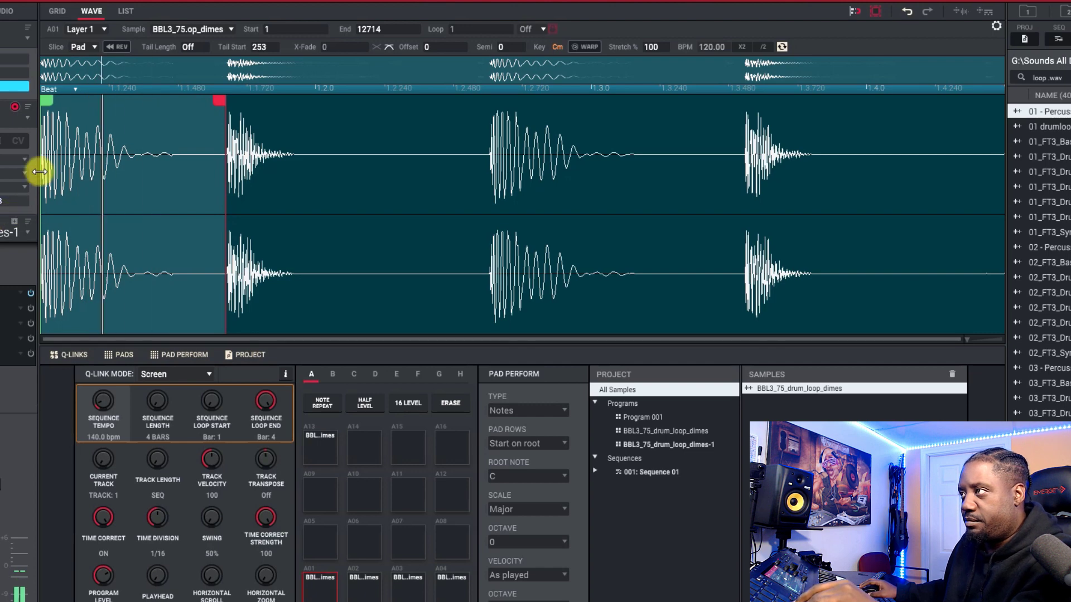
Move the start marker of pad A13's sample further into the first kick, to about 2919.
drag(45, 97, 92, 103)
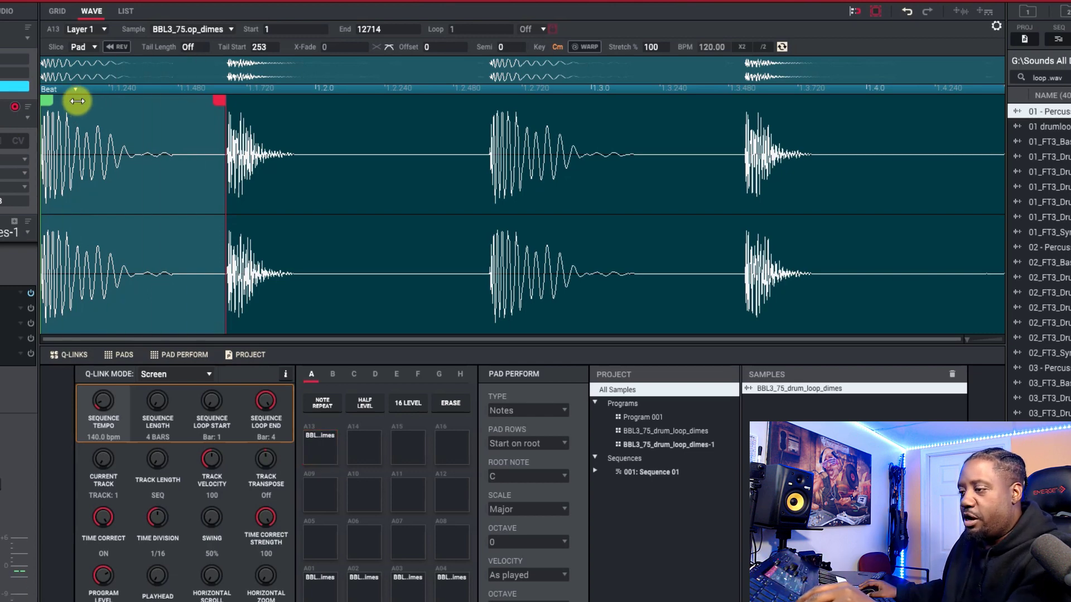
mouse_move(77, 101)
mouse_down()
mouse_move(18, 101)
mouse_move(35, 107)
mouse_up()
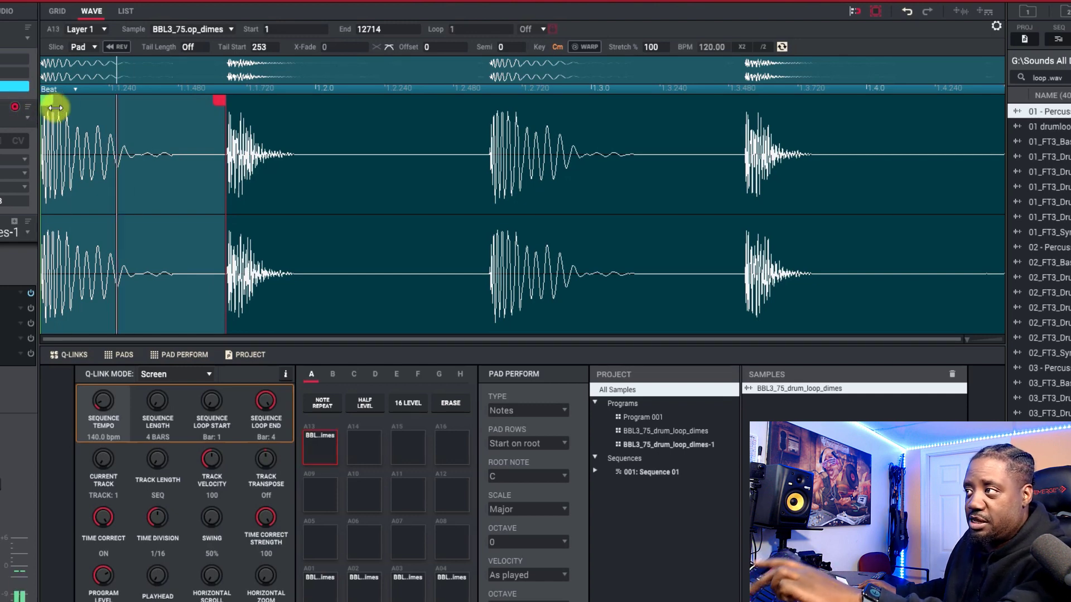
drag(49, 101, 92, 104)
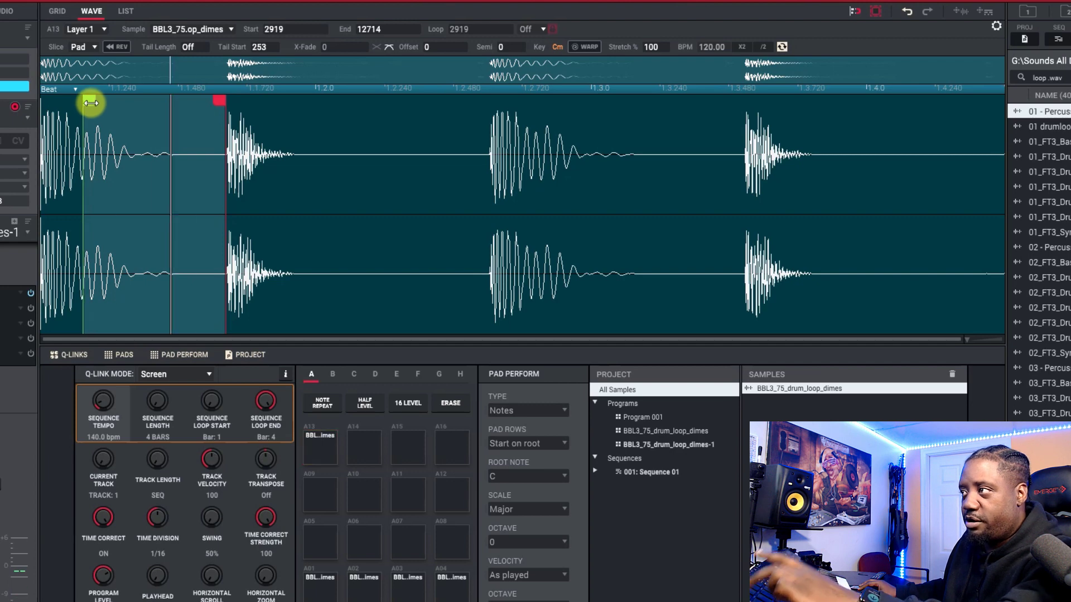